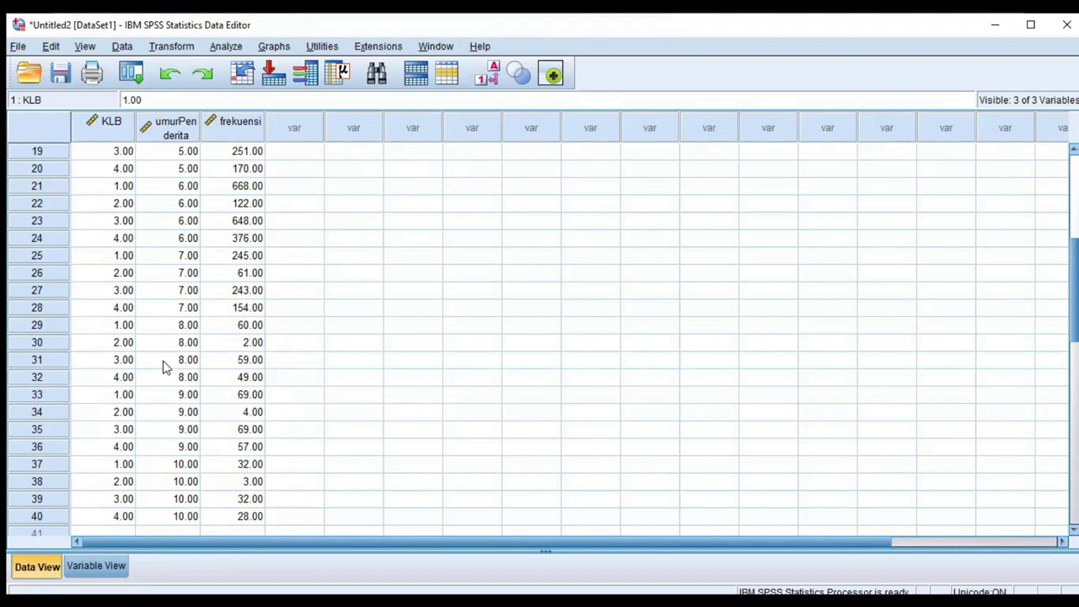
- Review the KLB codes and matching umurPenderita values in the first rows of the data
scroll(165, 366, up, 6)
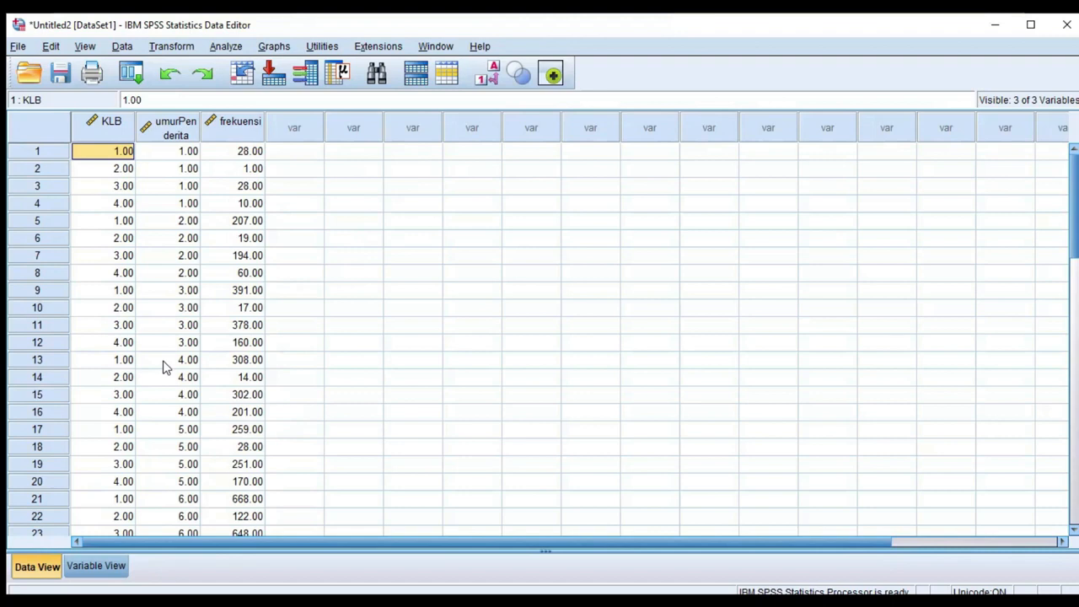
click(158, 152)
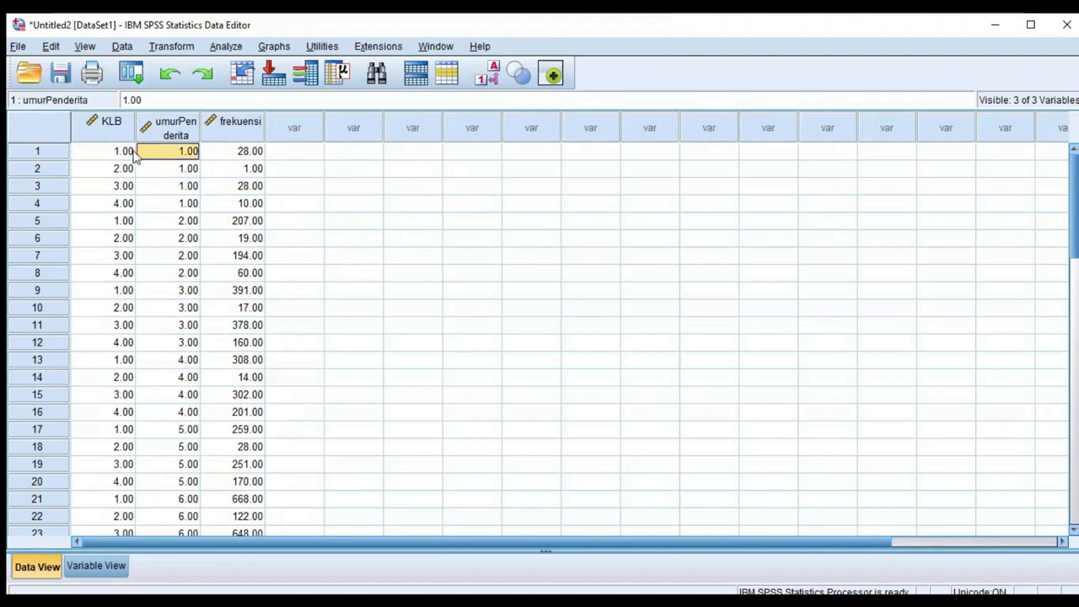
click(133, 154)
key(Down)
key(Down)
key(Down)
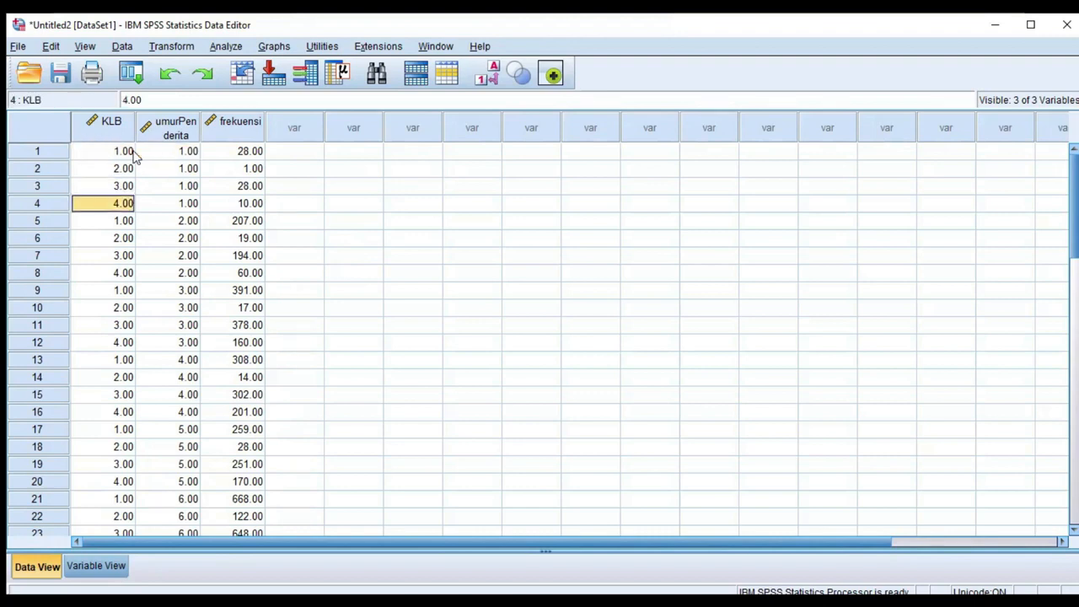
key(Down)
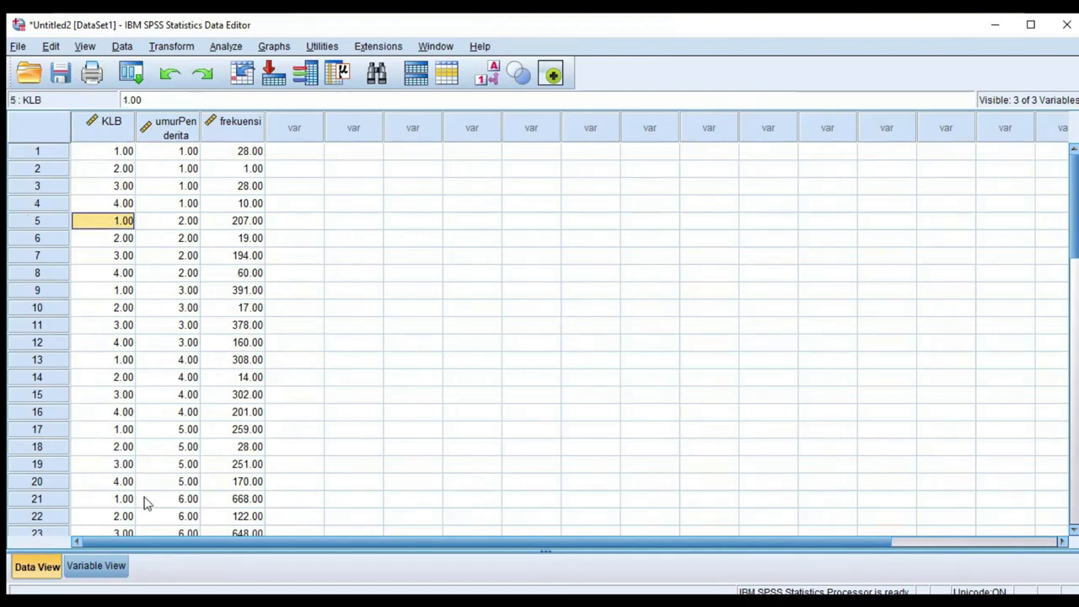
- Check the value labels defined for the KLB variable
click(97, 570)
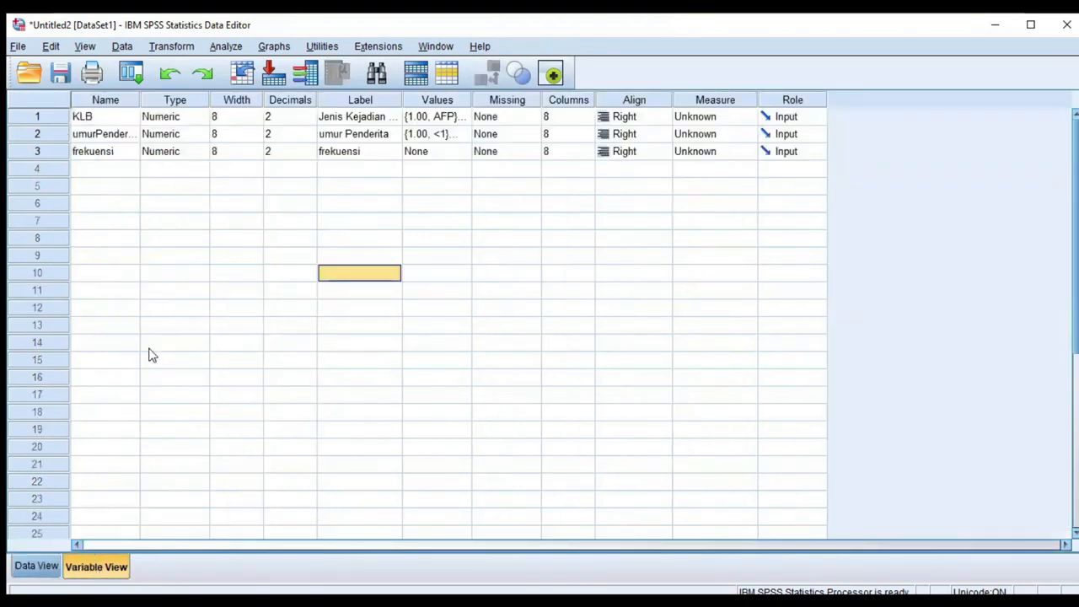
click(431, 122)
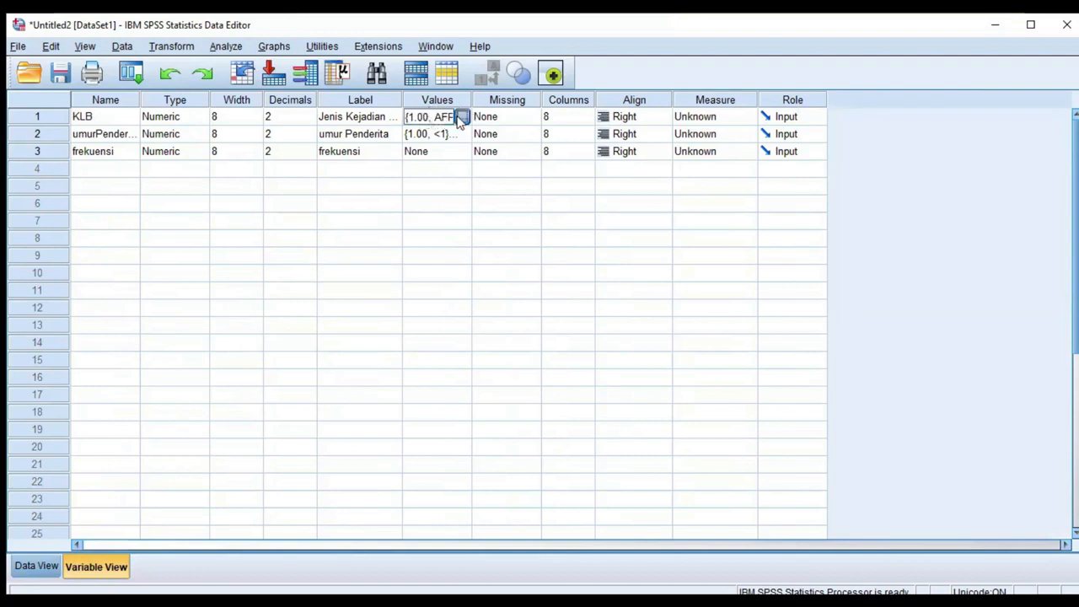
click(462, 117)
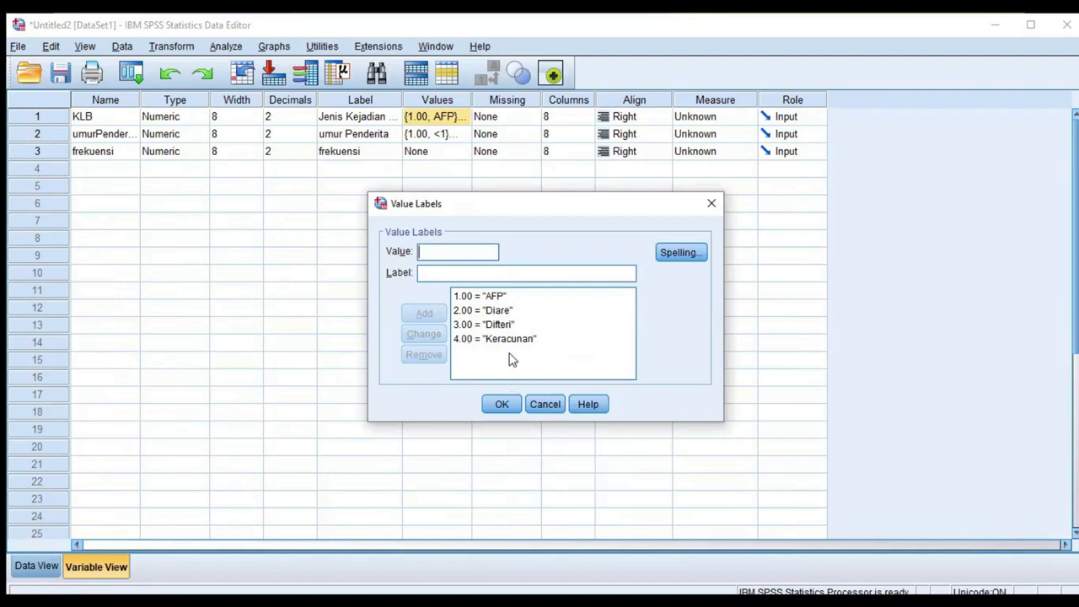
click(502, 404)
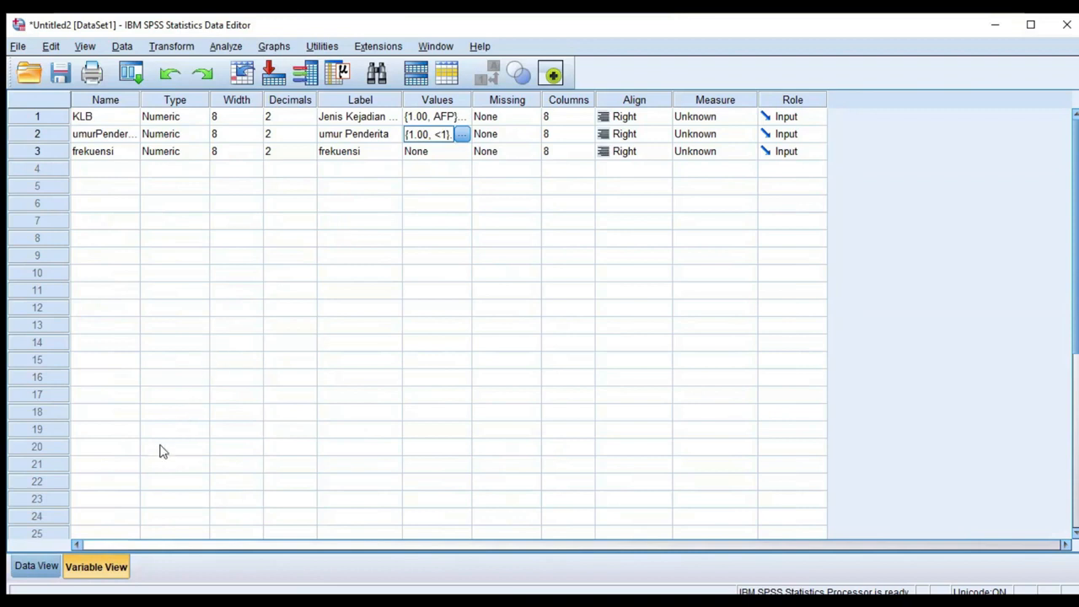
- Weight the cases by the frequency variable frekuensi
click(50, 565)
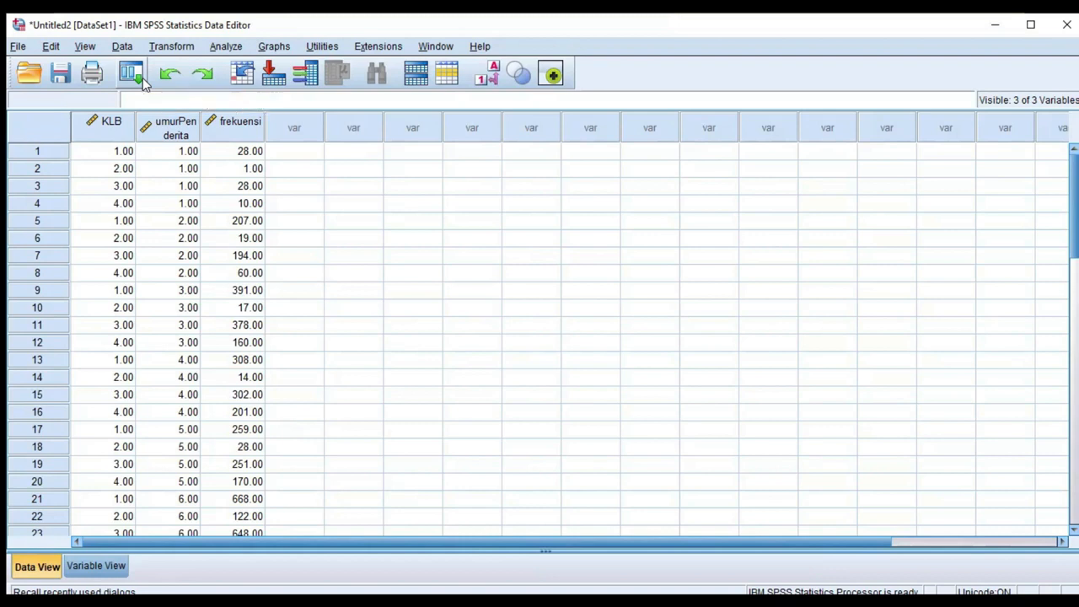
click(124, 47)
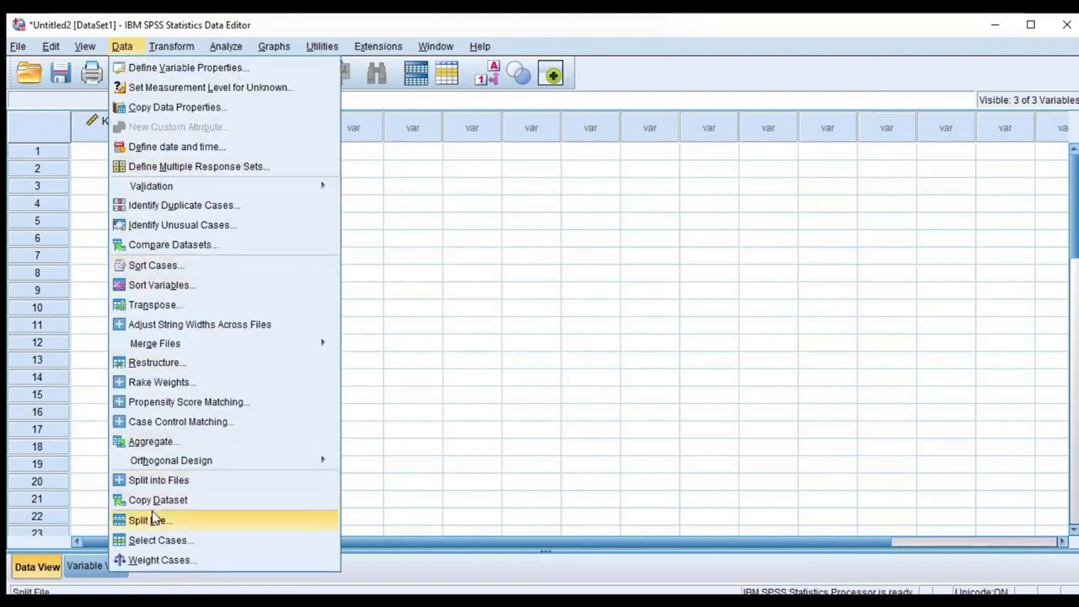
click(146, 561)
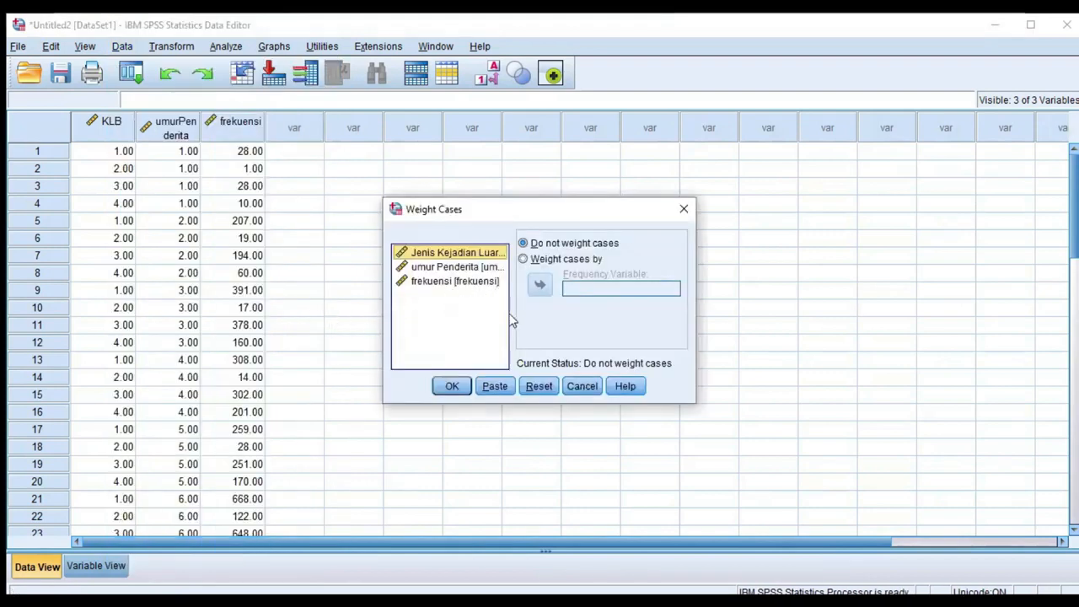
click(524, 259)
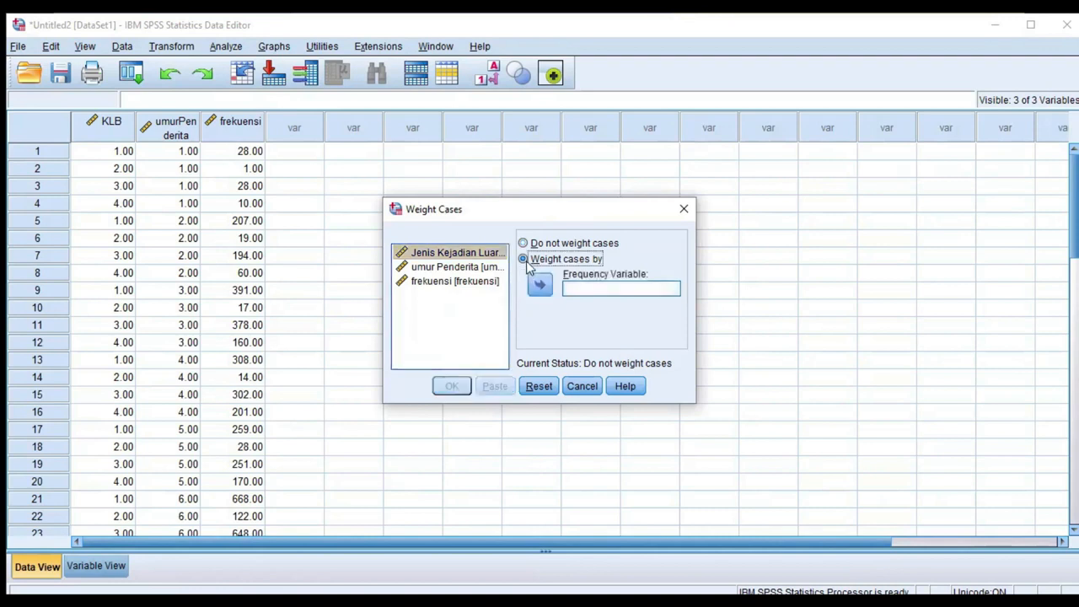
click(456, 283)
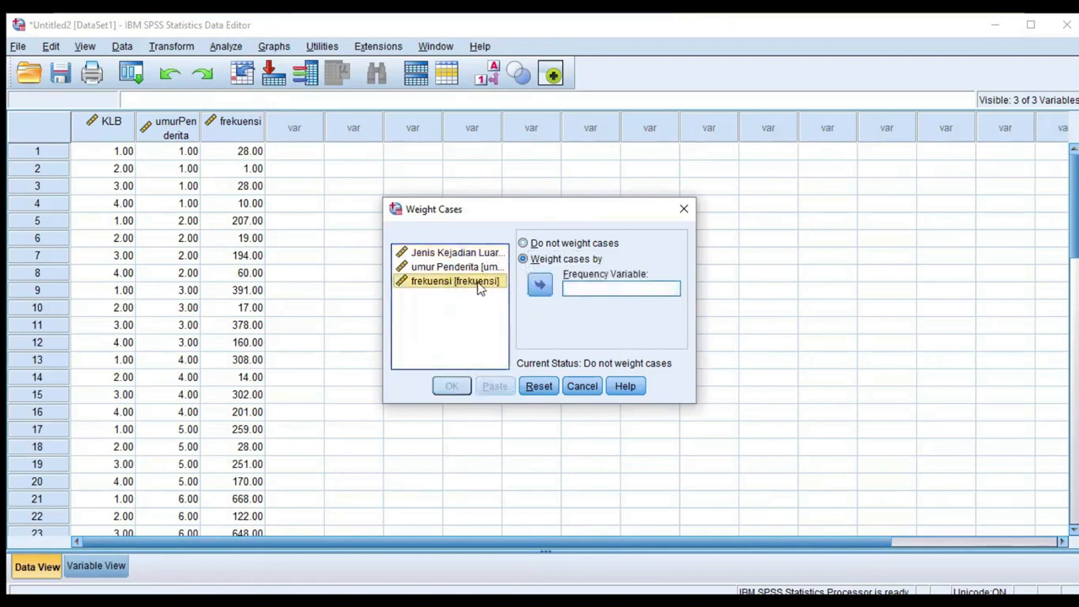
click(541, 287)
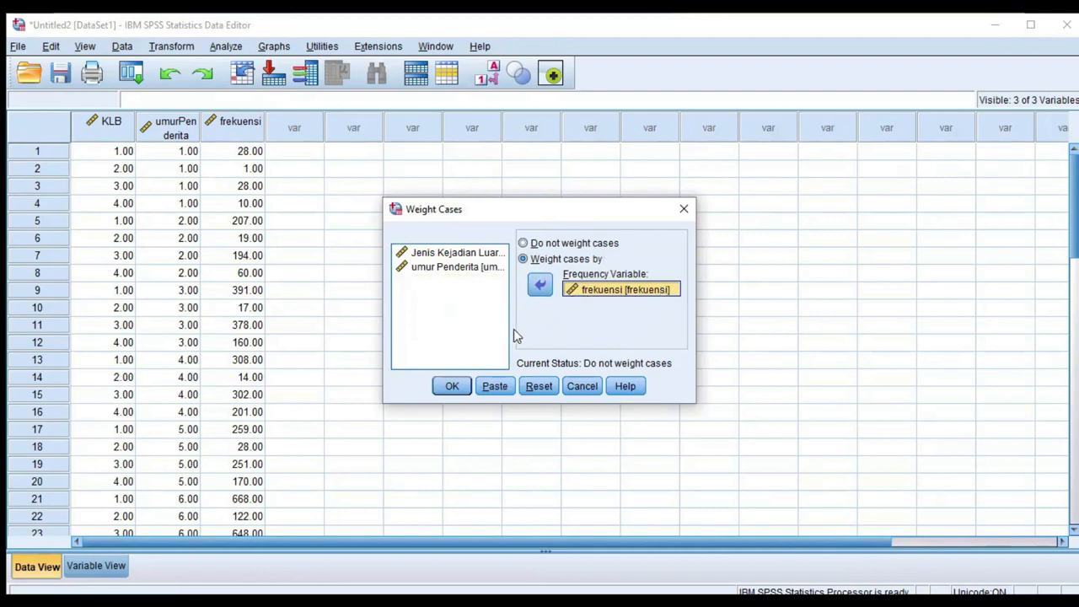
click(455, 386)
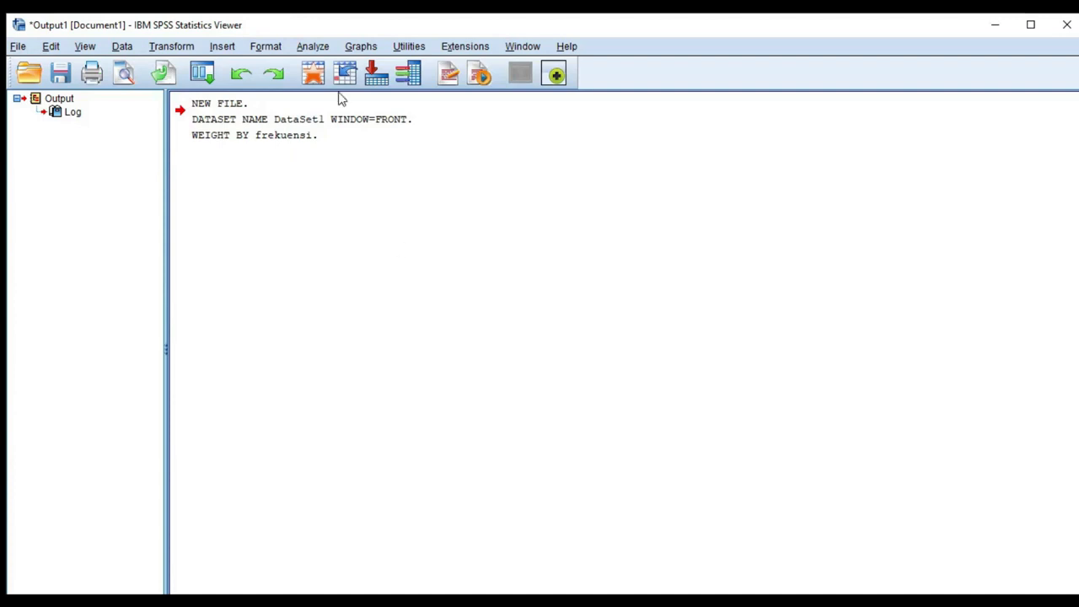
- Set up a Crosstabs analysis with Jenis Kejadian Luar Biasa as the row variable and umur Penderita as the column variable
click(309, 49)
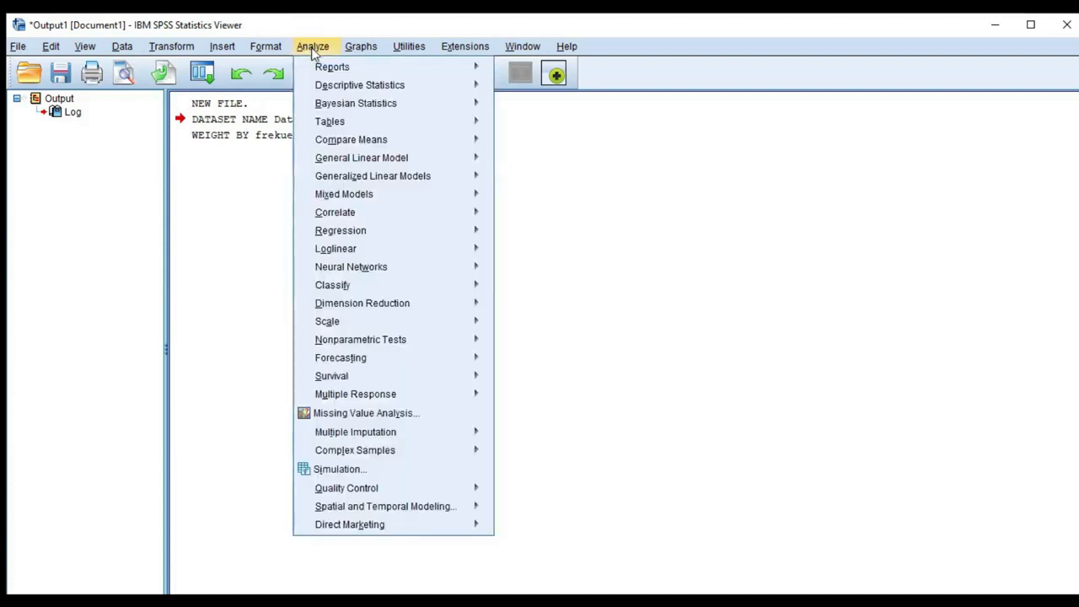
mouse_move(455, 87)
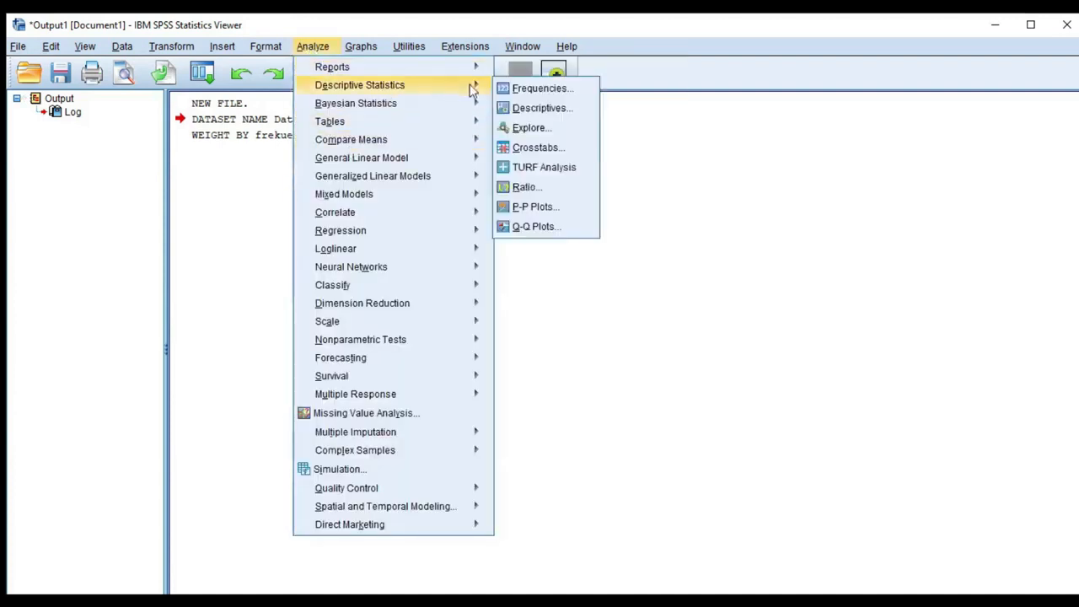
click(537, 141)
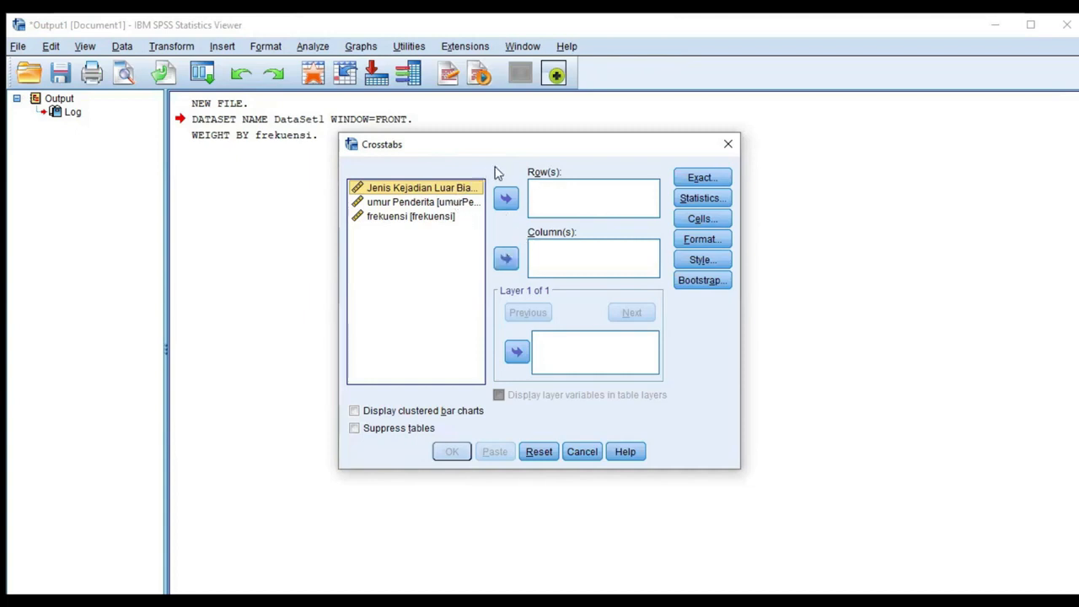
click(506, 200)
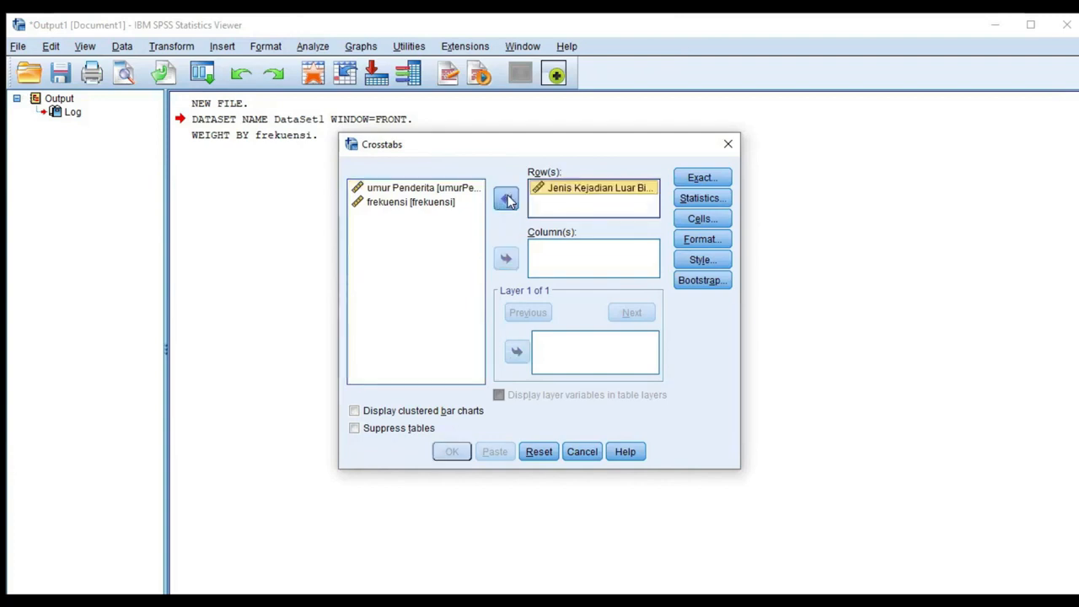
click(453, 190)
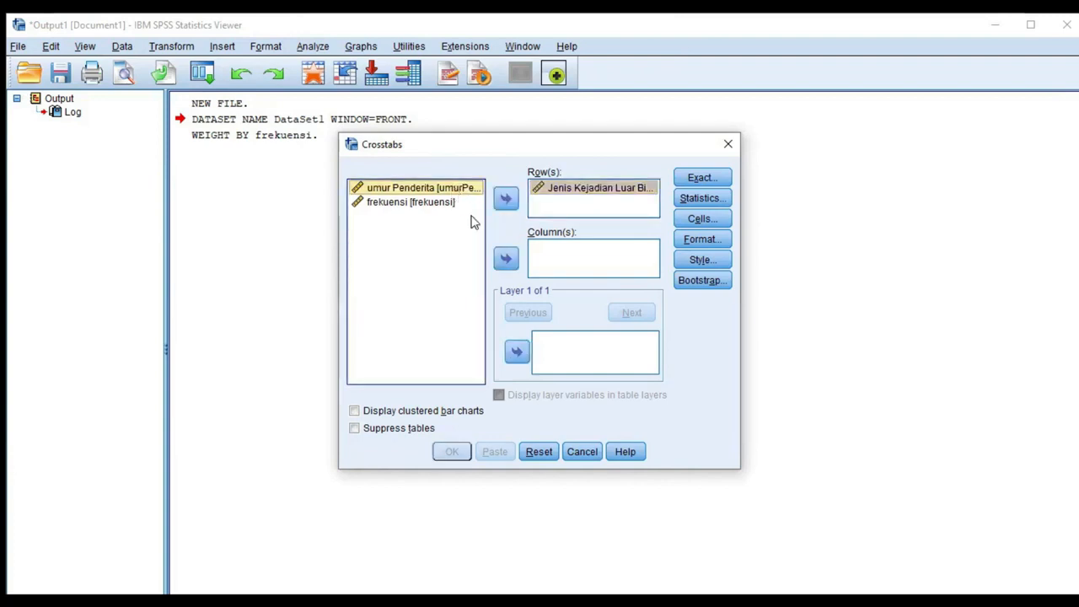
click(506, 259)
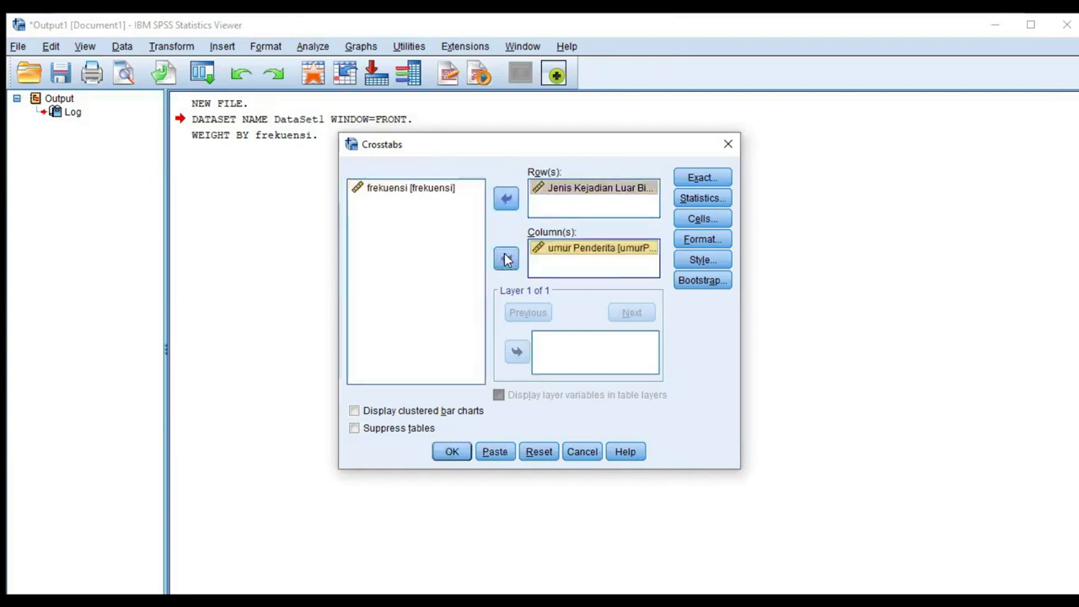
- Add the Chi-square statistic to the crosstab, run it and view the chi-square test table
click(703, 203)
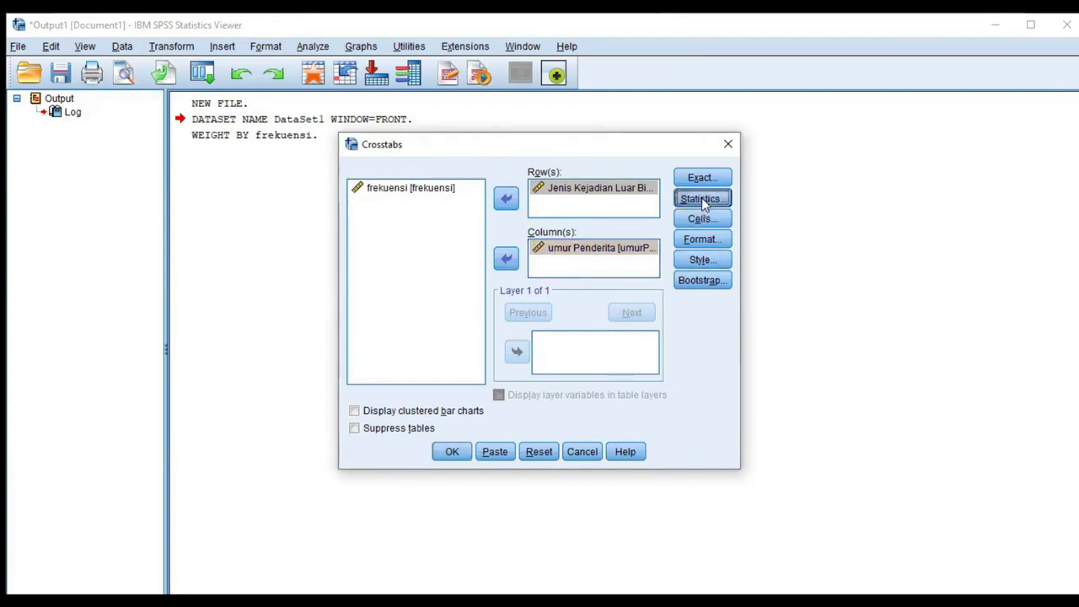
click(435, 202)
click(474, 426)
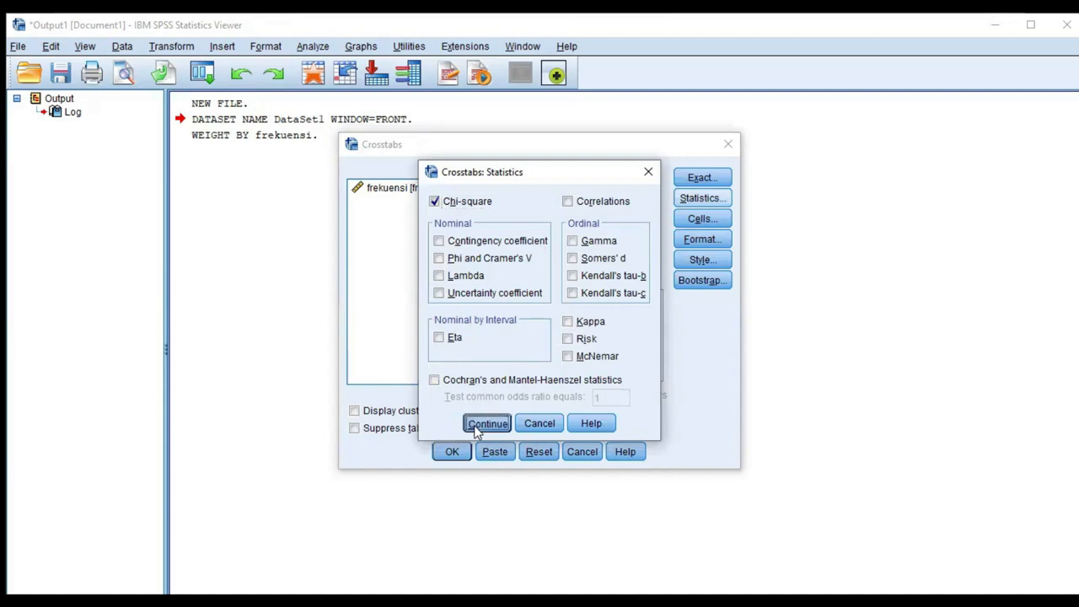
click(451, 450)
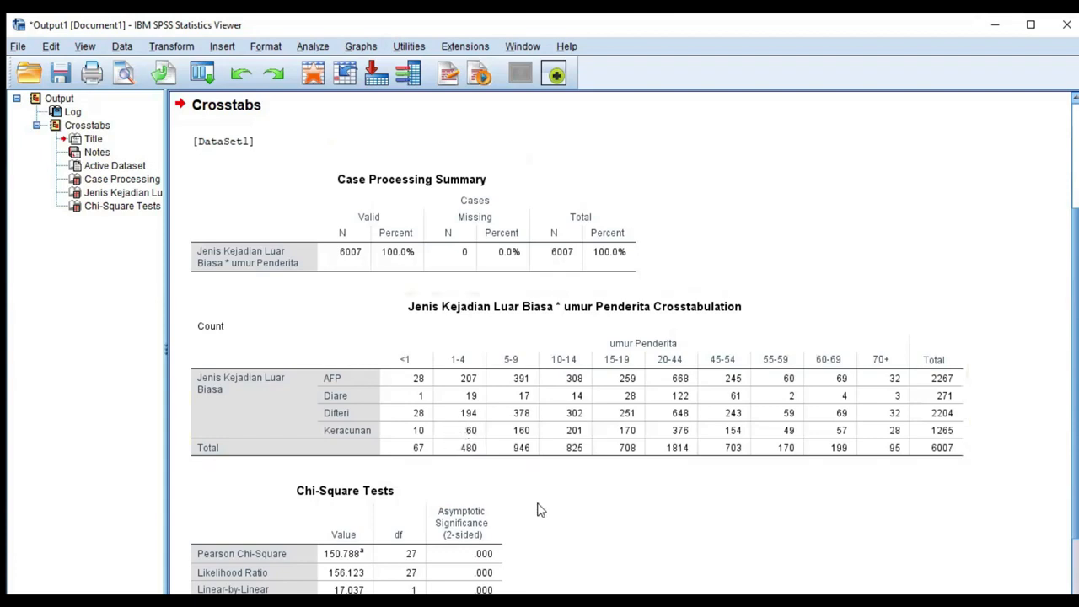
scroll(541, 510, down, 2)
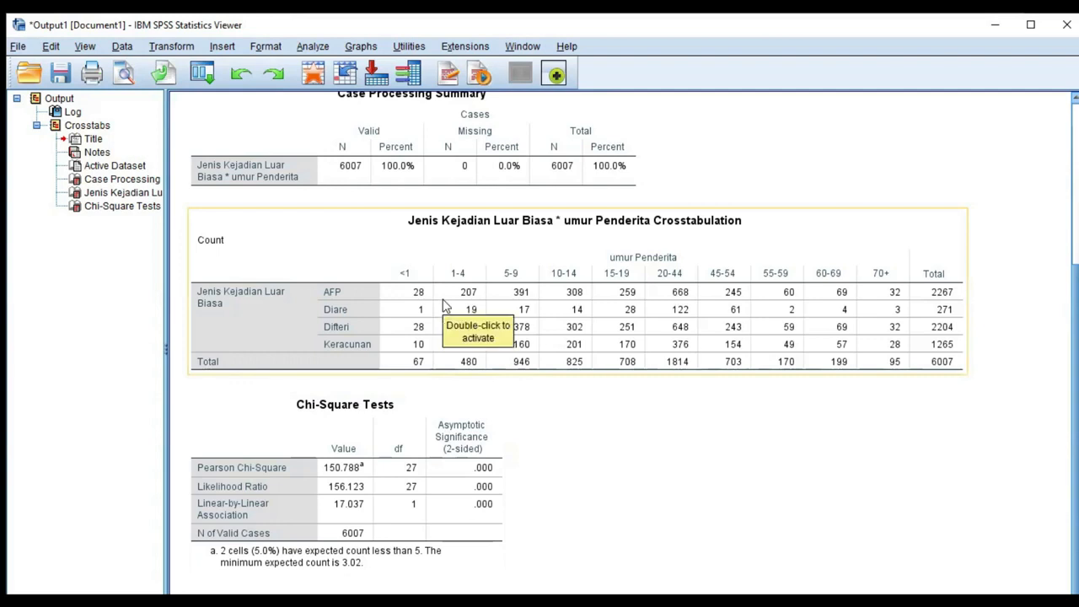
- Set up a Correspondence Analysis with KLB as the row variable and umurPenderita as the column variable
click(312, 47)
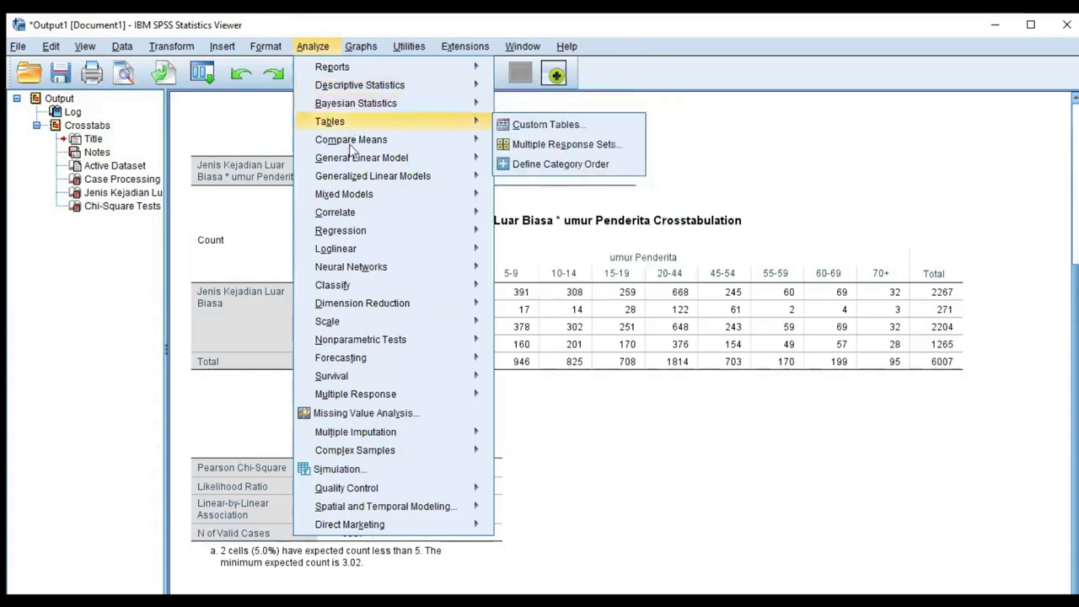
mouse_move(404, 309)
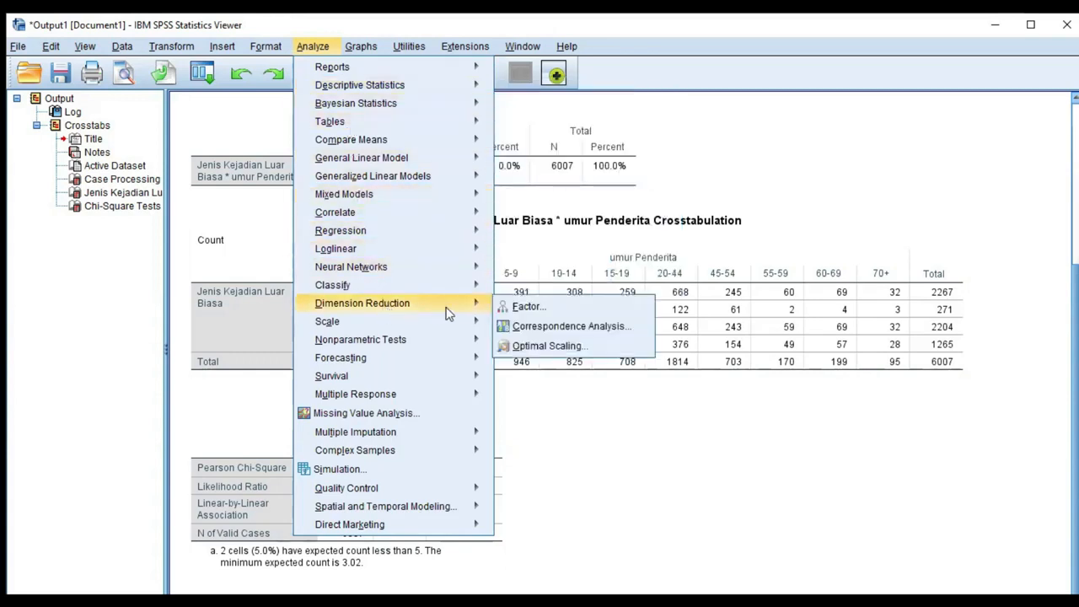
click(553, 329)
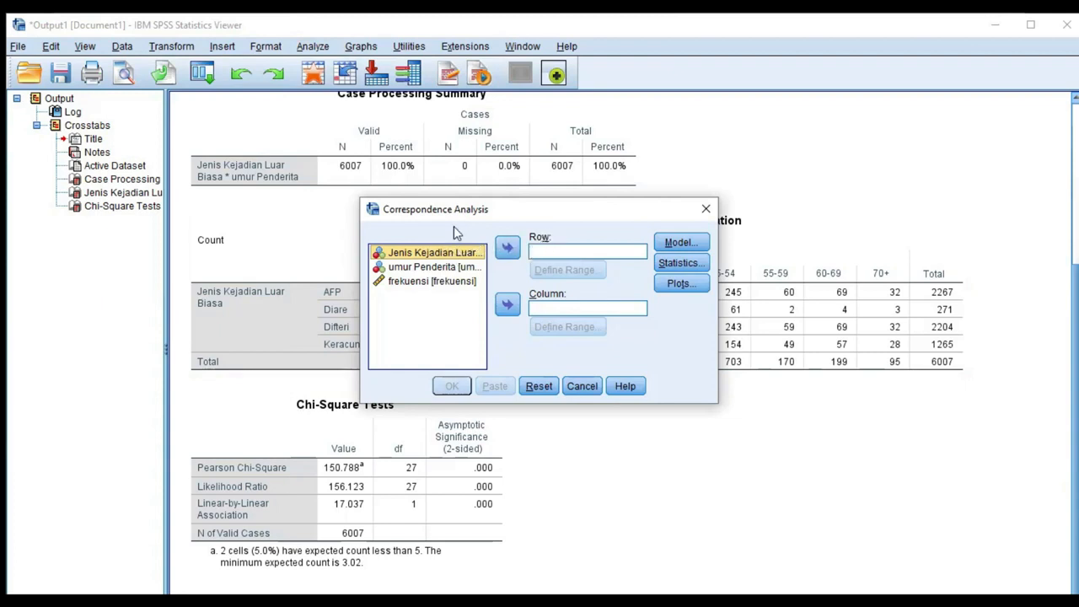
click(507, 249)
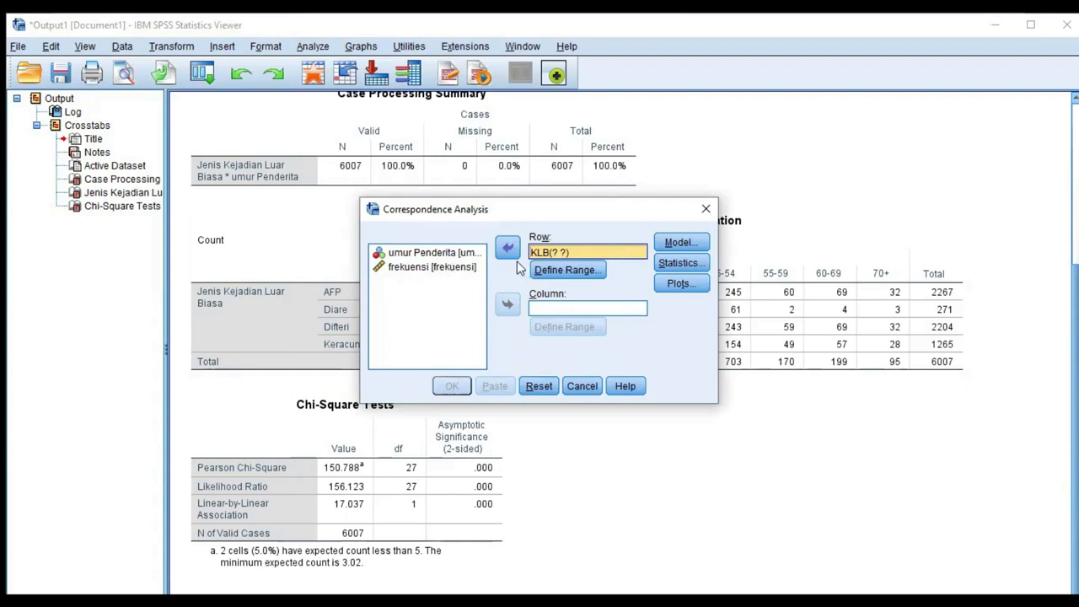
click(430, 254)
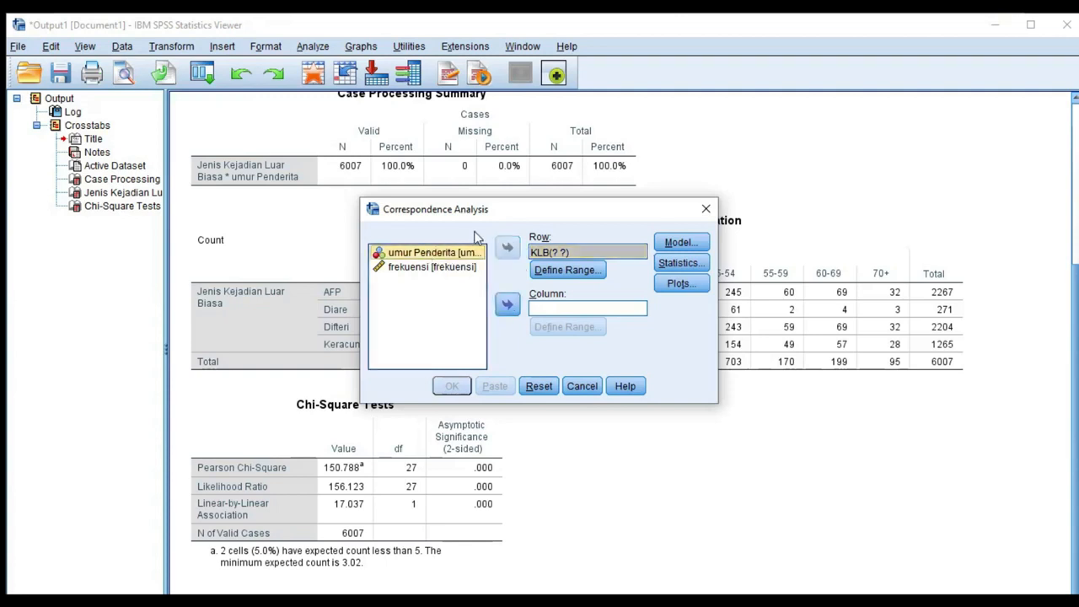
click(507, 306)
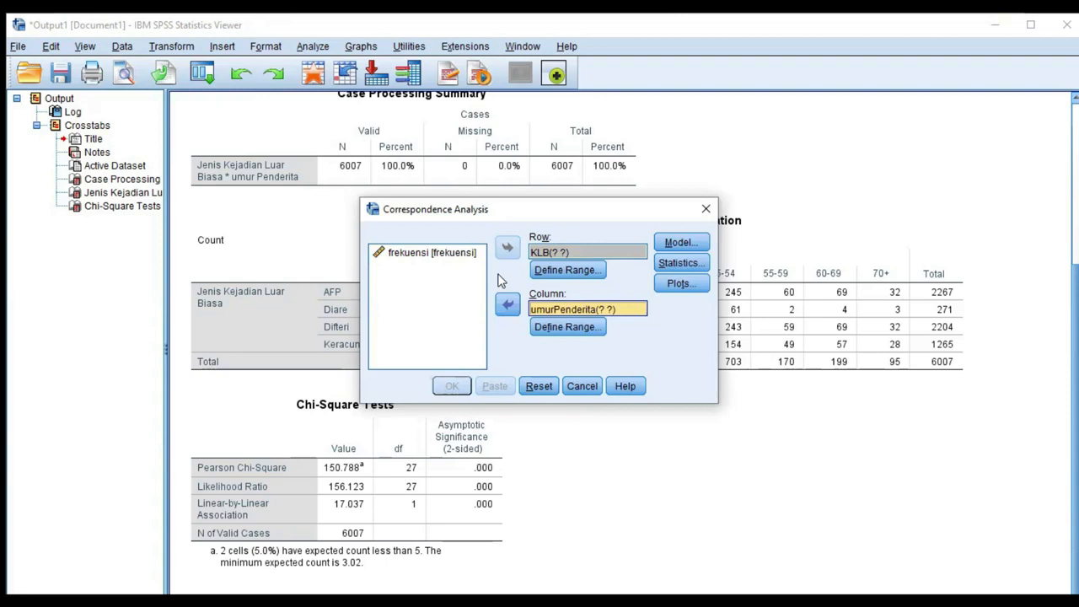
- Define the category range of the row variable KLB from 1 to 4
click(565, 272)
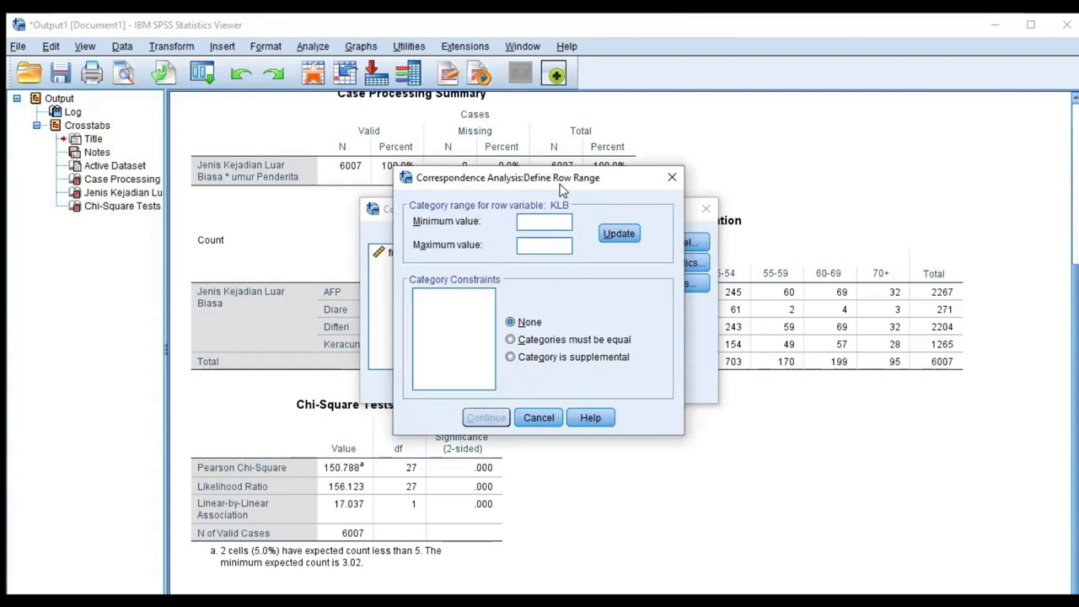
text(1)
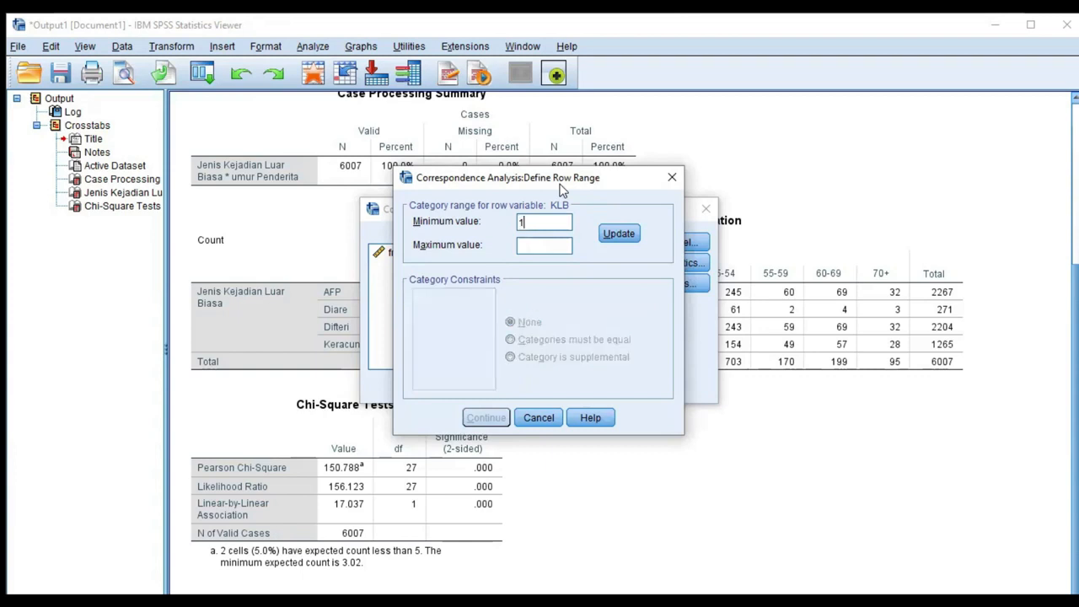
click(534, 242)
text(4)
click(625, 235)
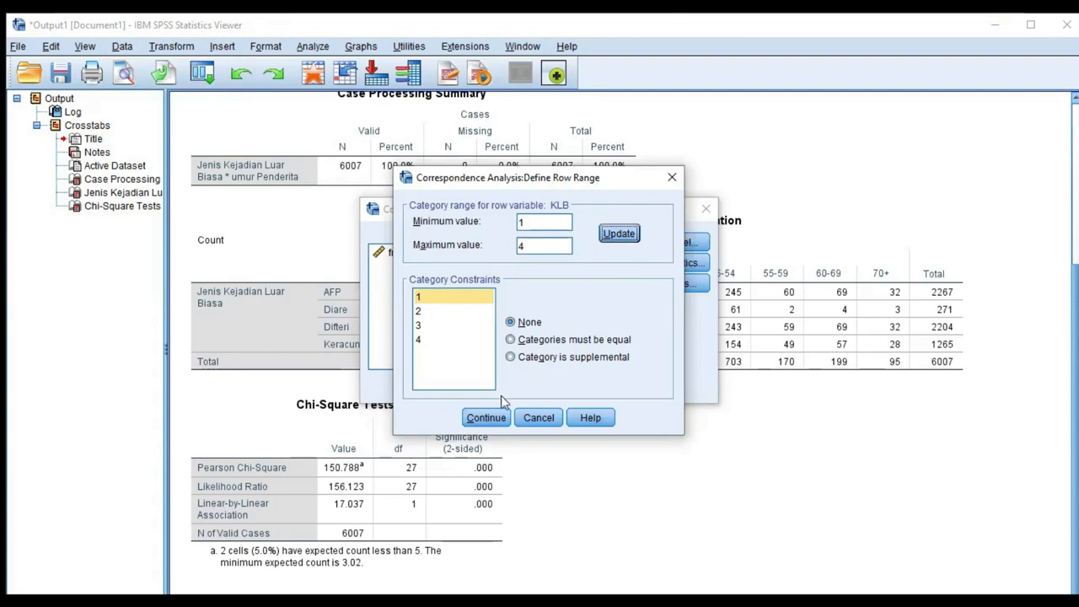
click(488, 417)
- Define the category range of the column variable umurPenderita from 1 to 10
click(565, 335)
text(1)
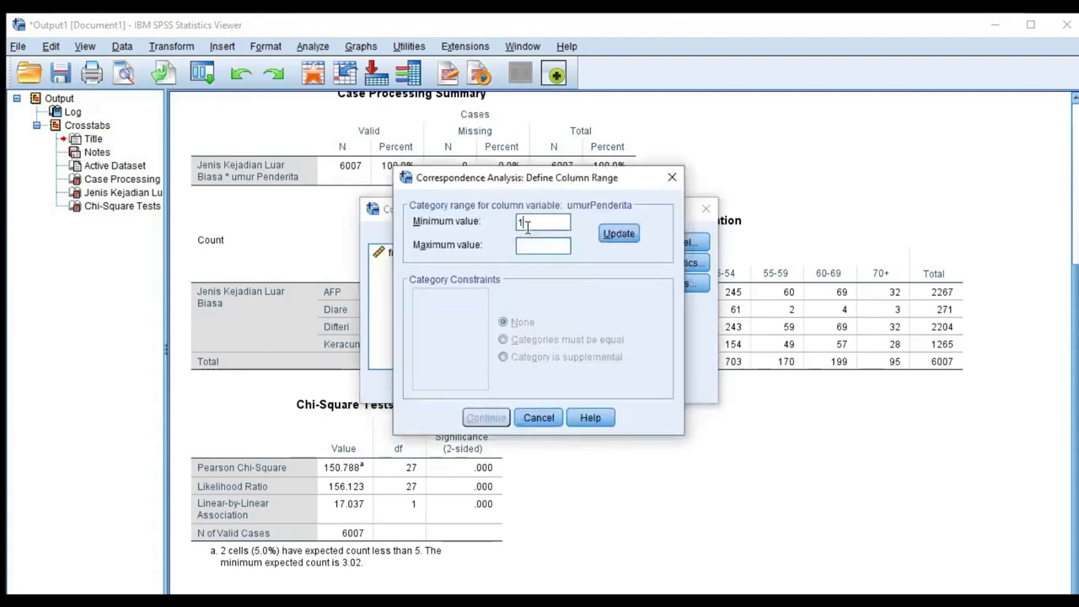
click(539, 244)
text(10)
click(619, 234)
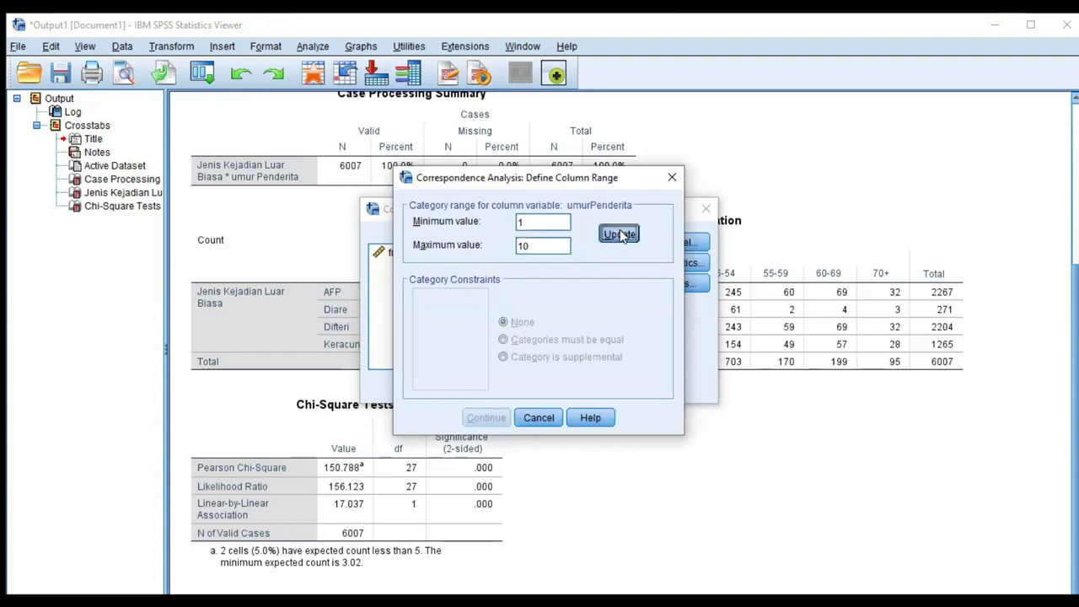
click(488, 418)
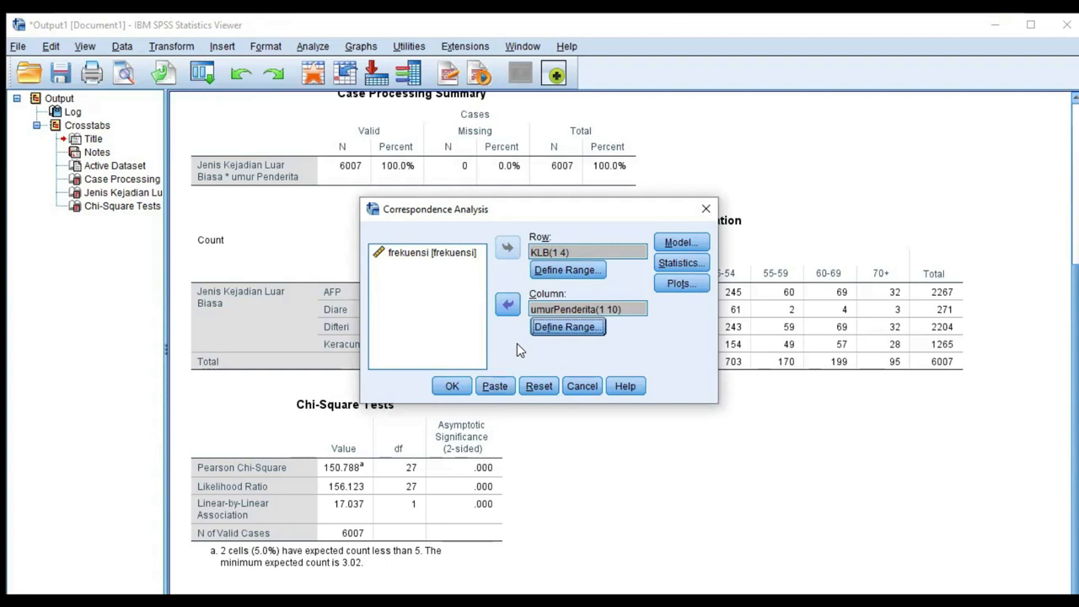
- Accept the correspondence model with 2 dimensions, Chi square distance, row and column means removed, and Symmetrical normalization
click(686, 246)
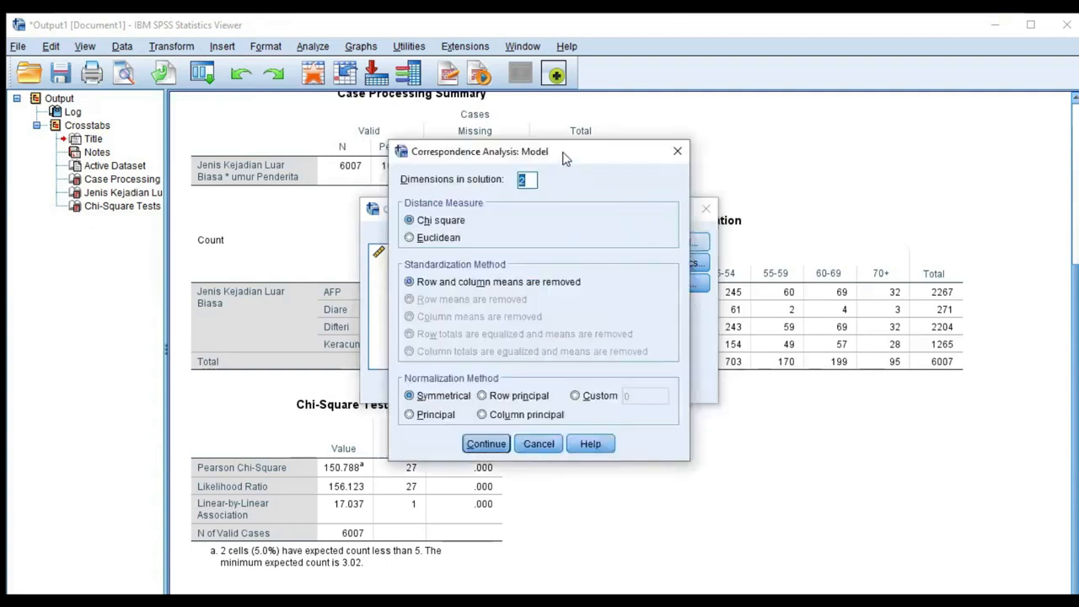
drag(565, 160, 500, 181)
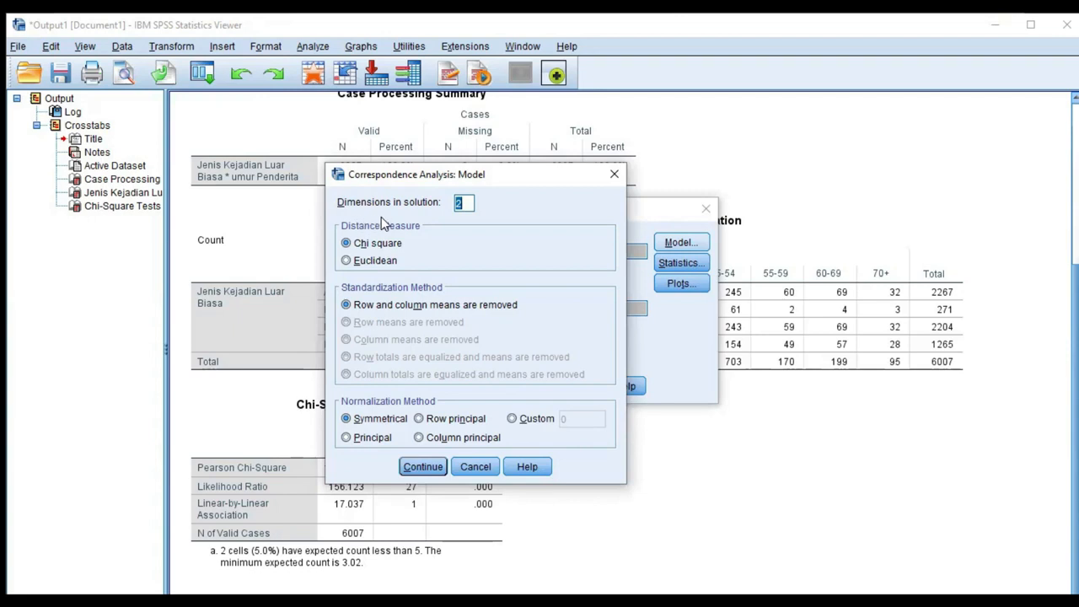
click(461, 203)
click(422, 469)
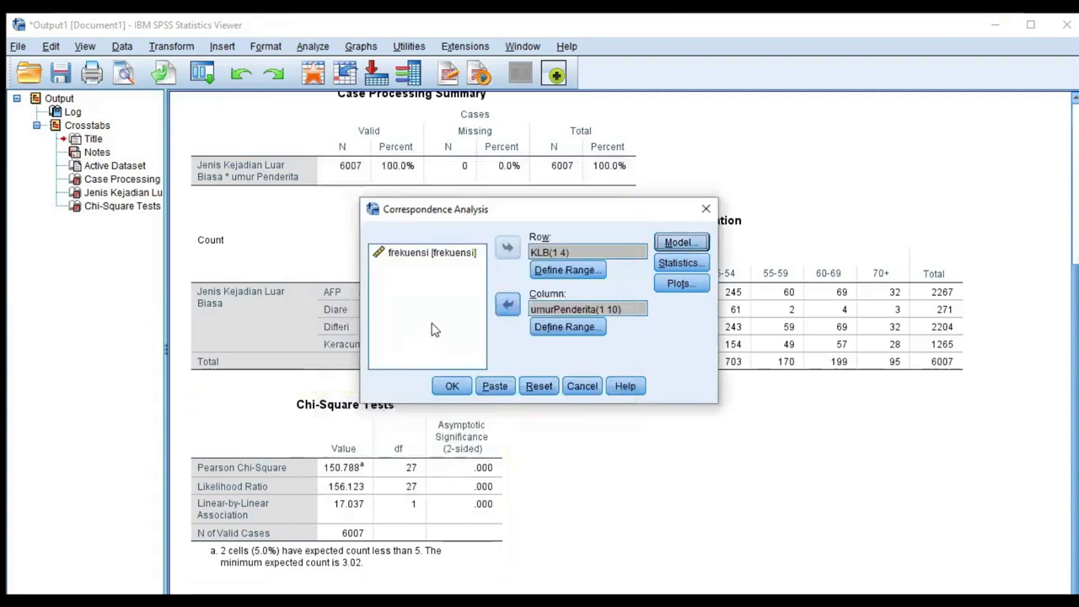
- Add row profiles, column profiles and confidence statistics for row and column points to the correspondence analysis output
click(681, 264)
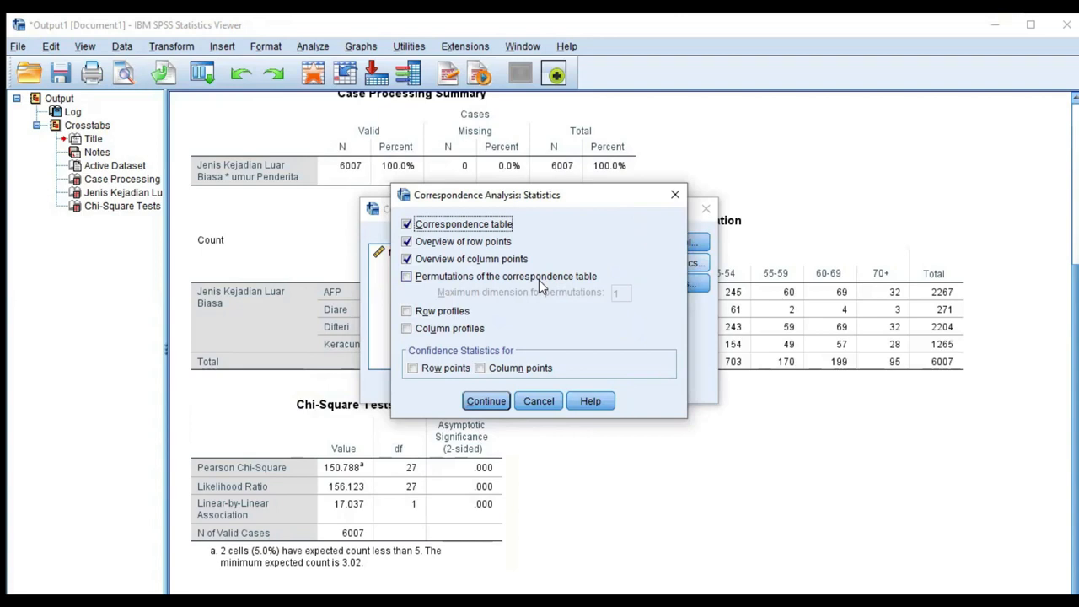
click(413, 314)
click(410, 331)
click(479, 368)
click(414, 369)
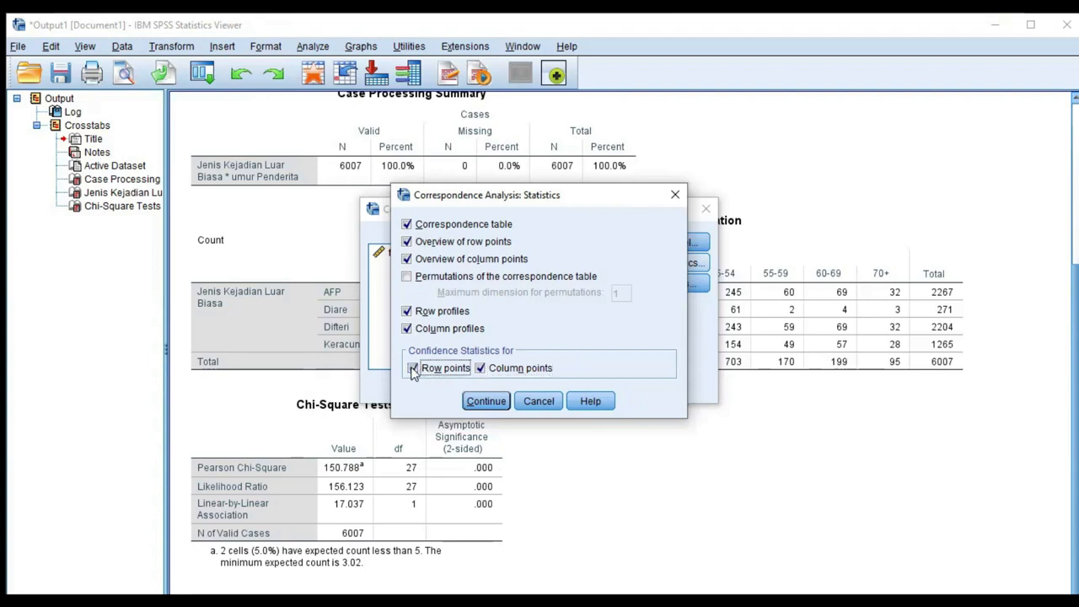
click(487, 403)
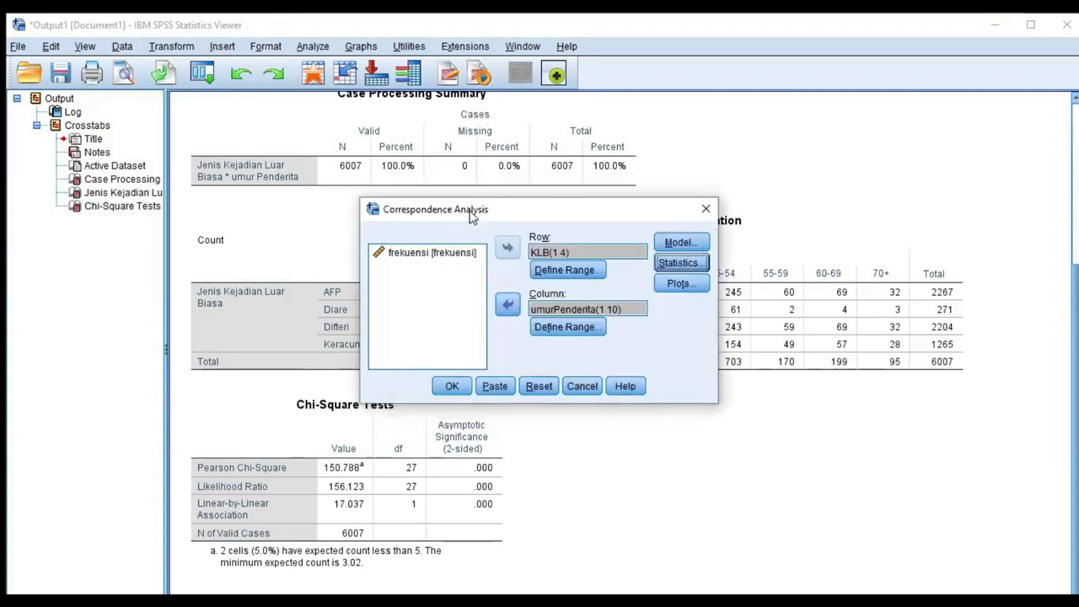
- Keep the Biplot scatterplot with an ID label width of 20 and run the correspondence analysis
click(687, 287)
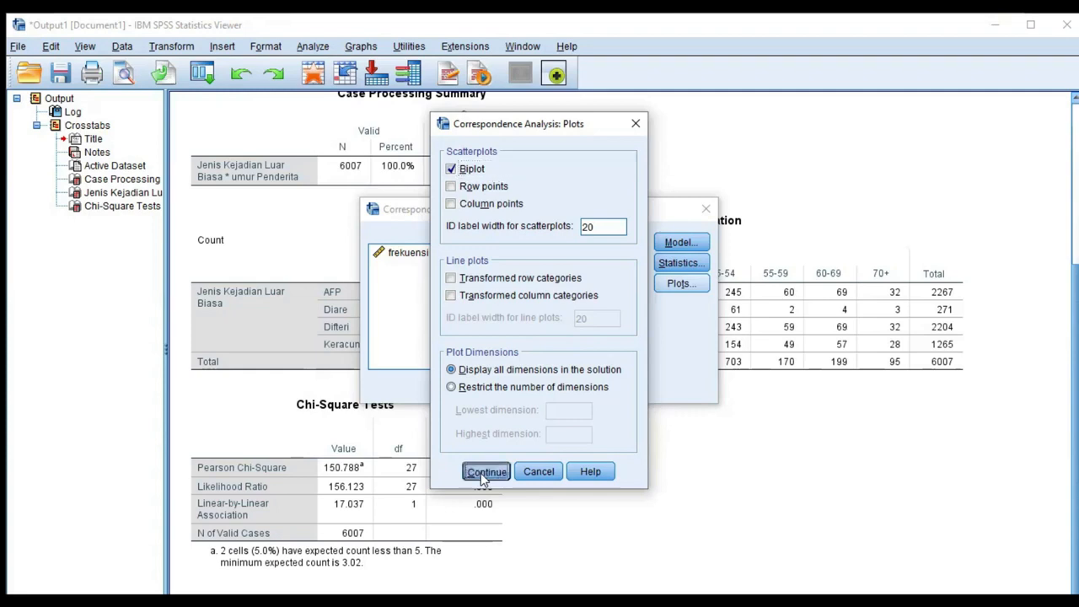
click(481, 473)
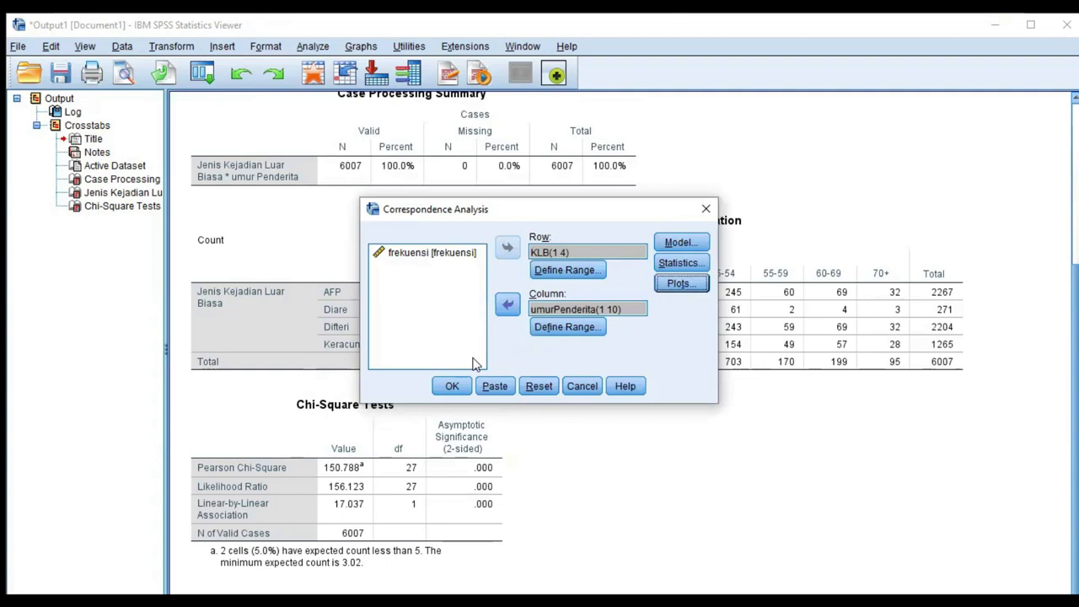
click(466, 386)
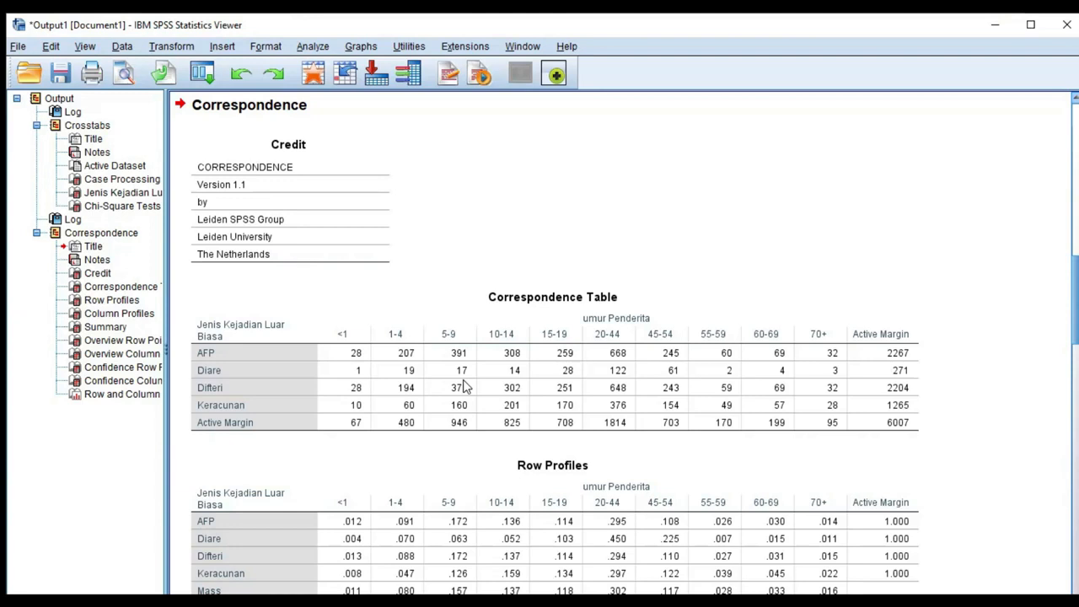
- Examine the Correspondence Table and the Summary table of singular values and inertia in the output
click(512, 371)
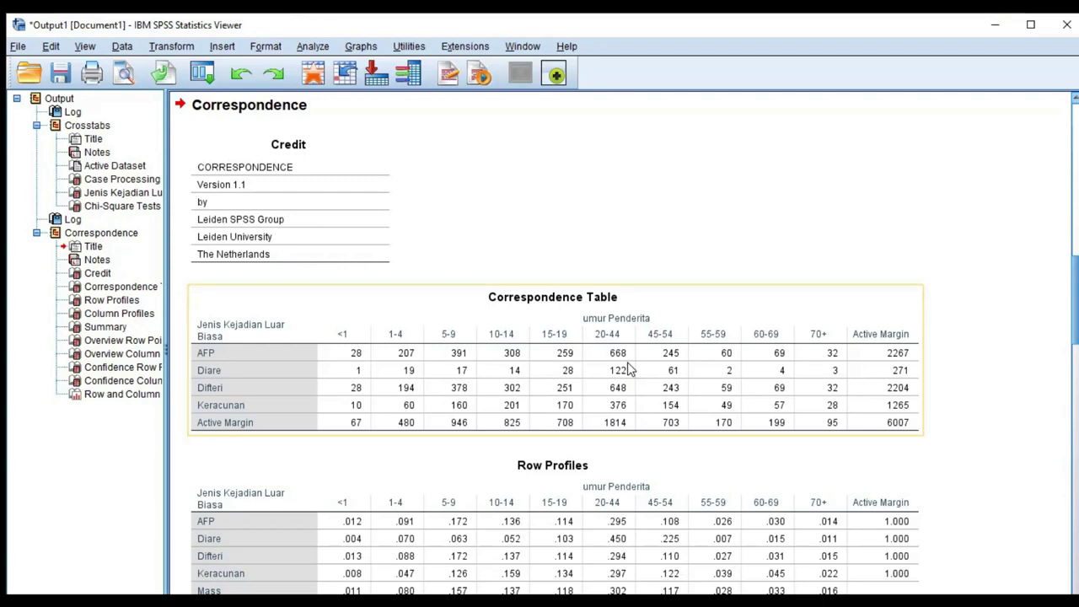
scroll(628, 369, down, 15)
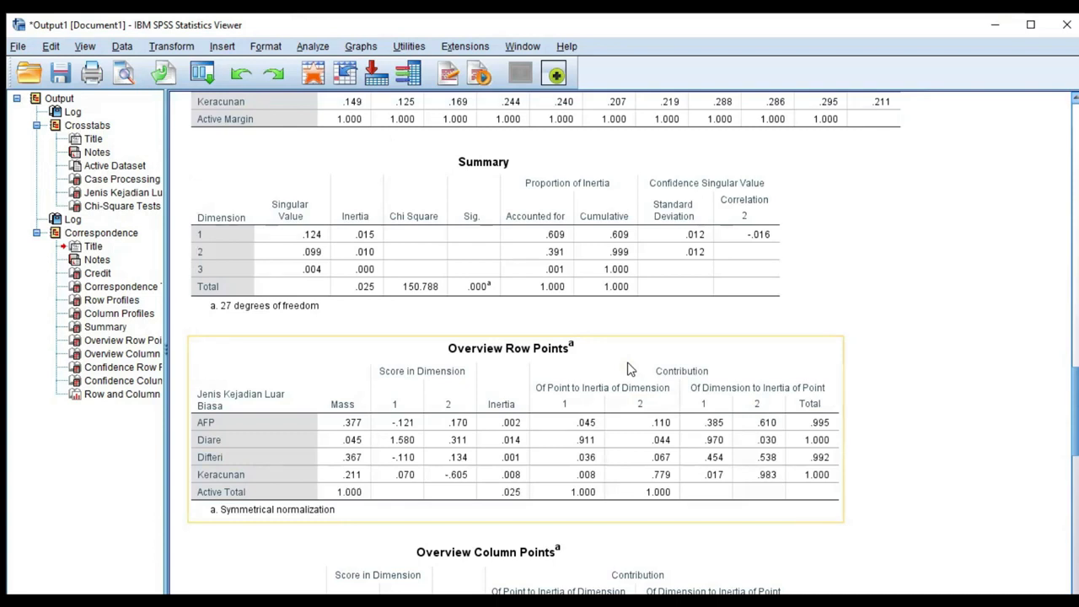
click(652, 312)
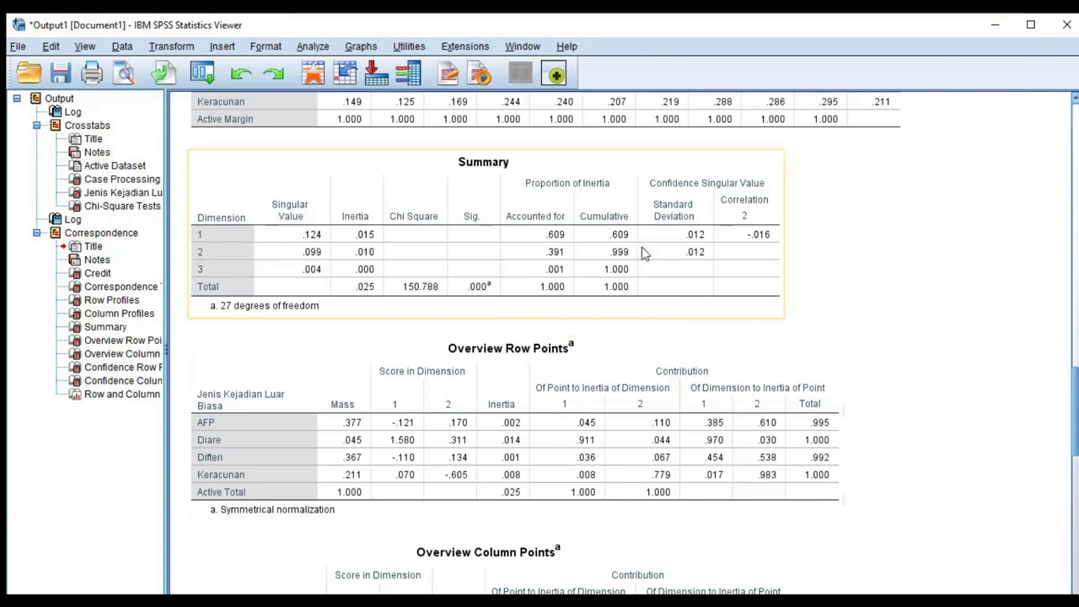